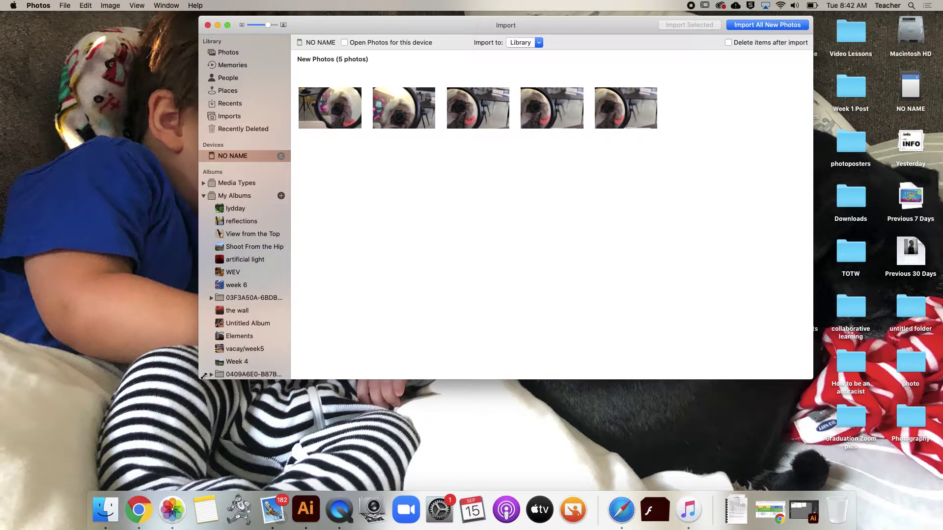
# Enlarge the Import window for the NO NAME card to show more of it
pyautogui.moveTo(203, 376); pyautogui.dragTo(79, 482)
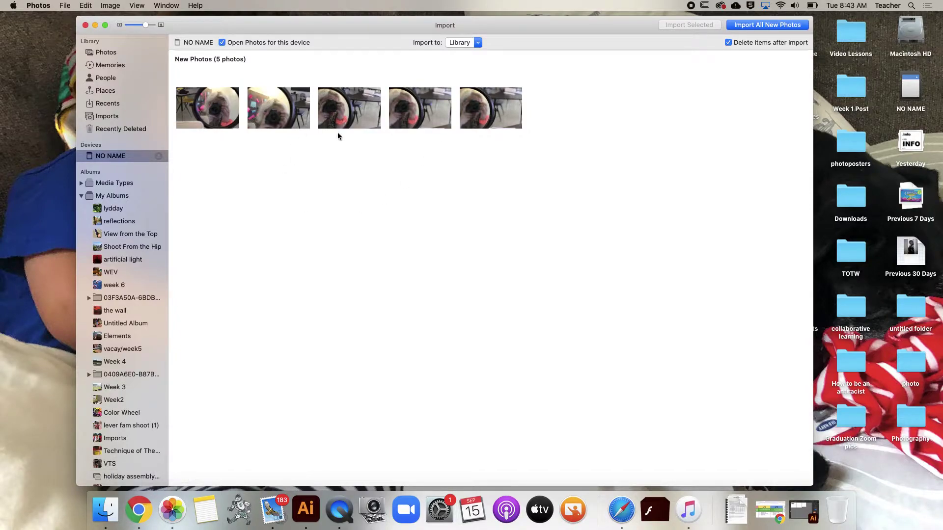
# Import all five new card photos and open the first one full-size
pyautogui.click(744, 27)
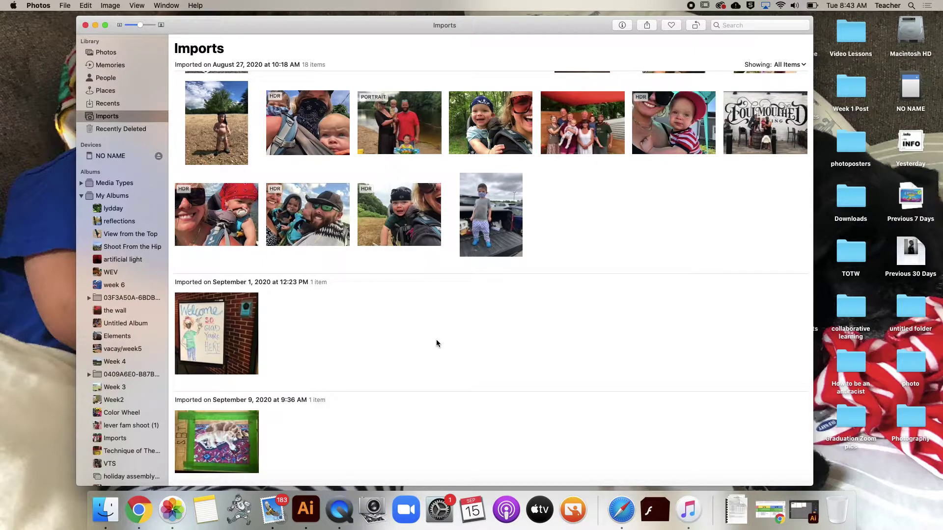
pyautogui.scroll(-5, 346, 312)
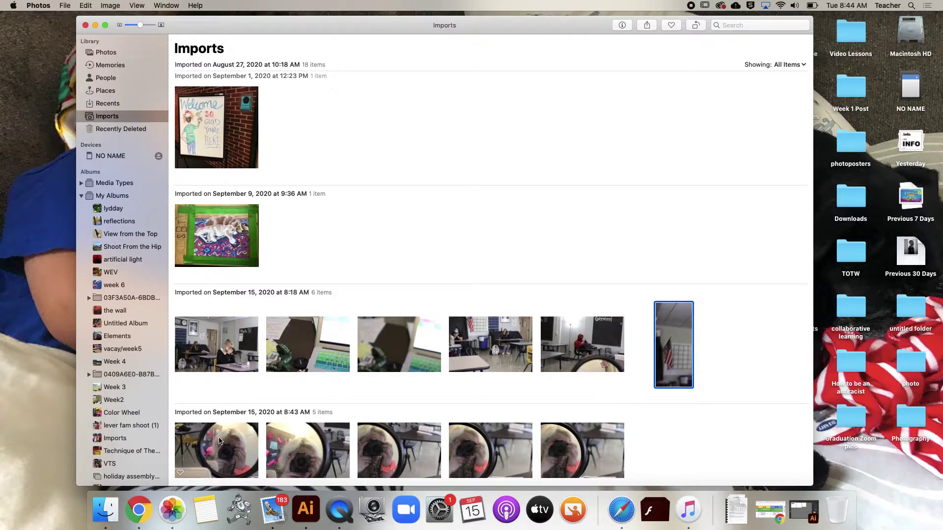
pyautogui.click(216, 444)
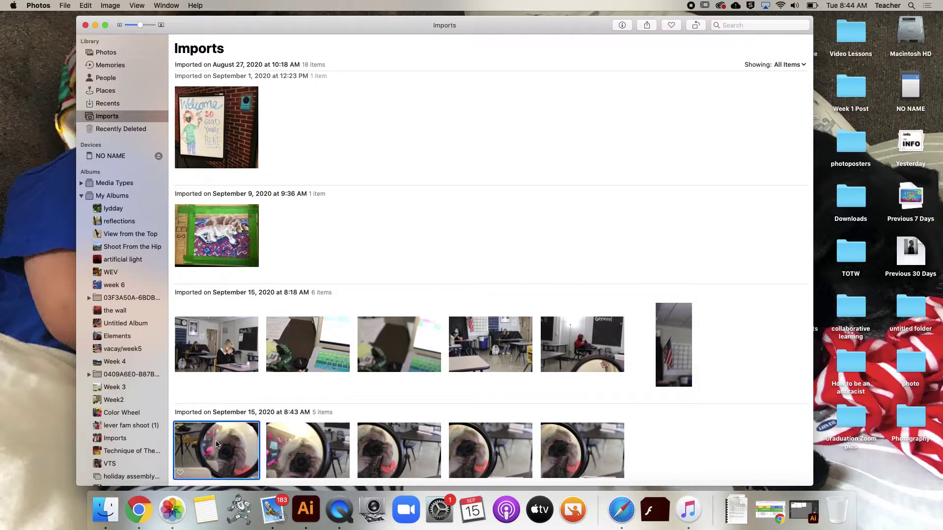
pyautogui.doubleClick(217, 444)
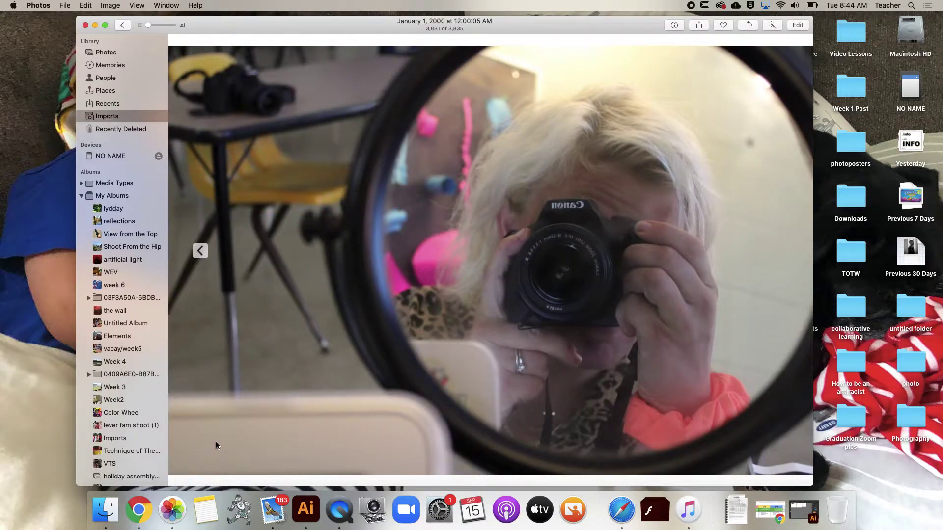
# Delete the third new photo, then open the import's second photo full-size
pyautogui.press('Right')
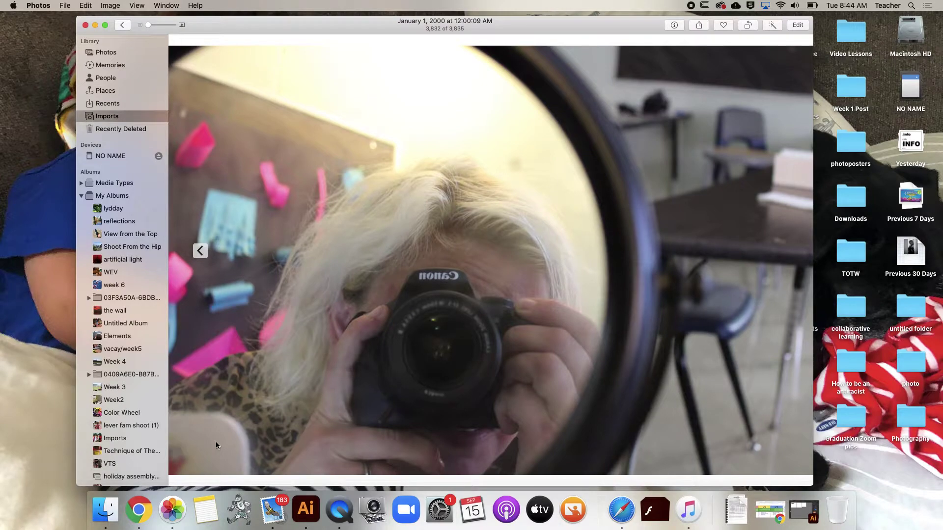
pyautogui.press('Right')
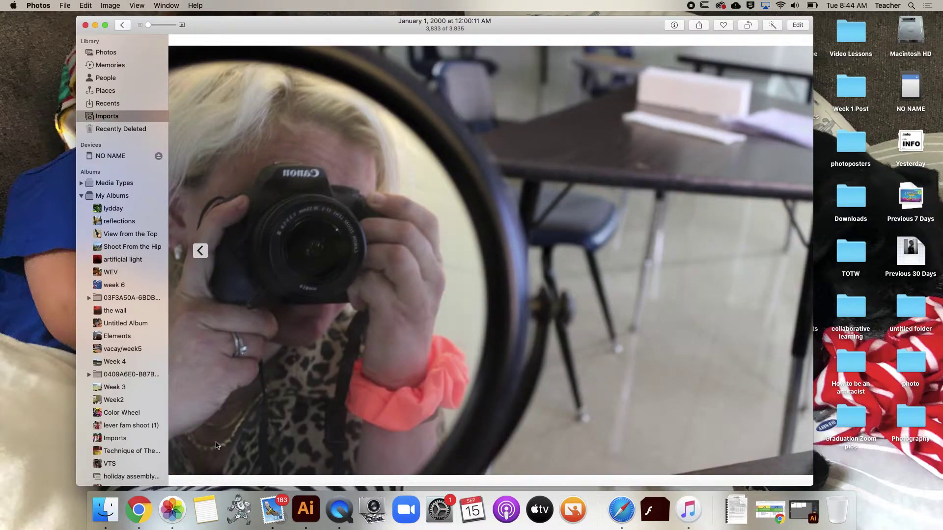
pyautogui.press('BackSpace')
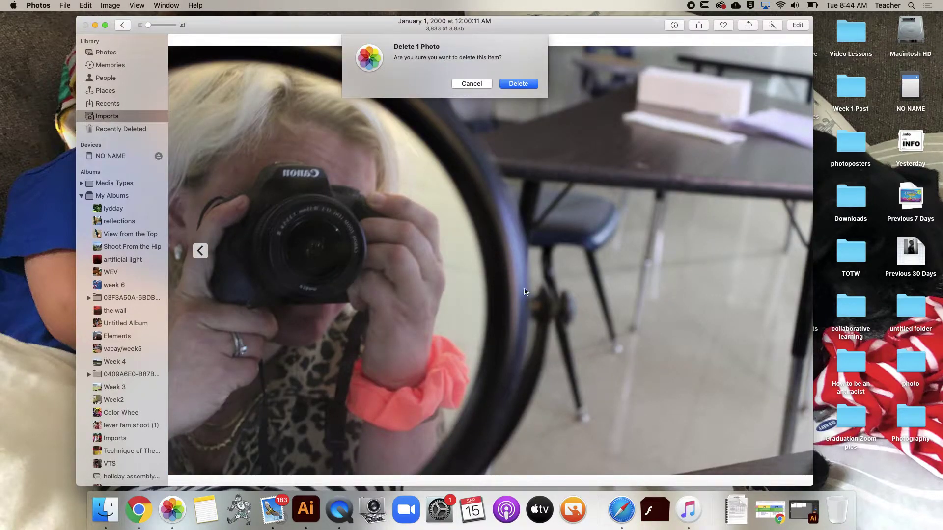
pyautogui.click(508, 84)
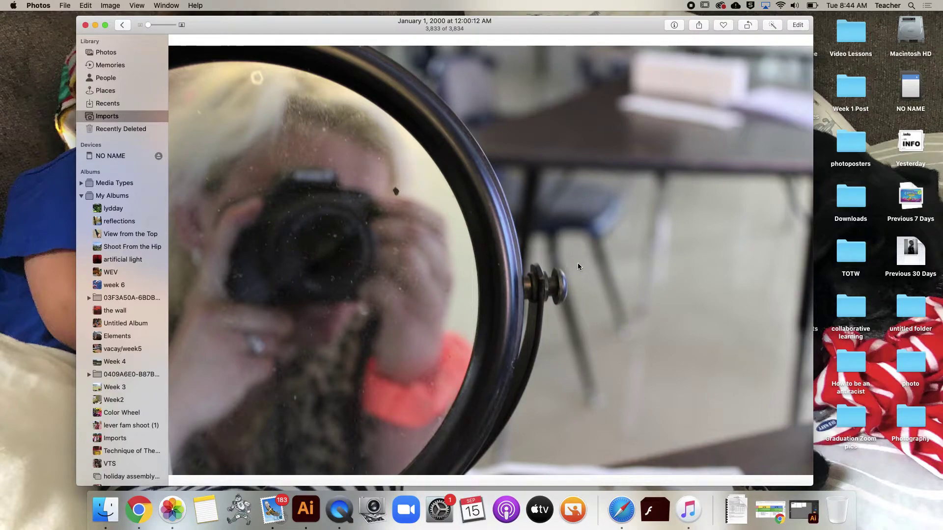
pyautogui.press('Right')
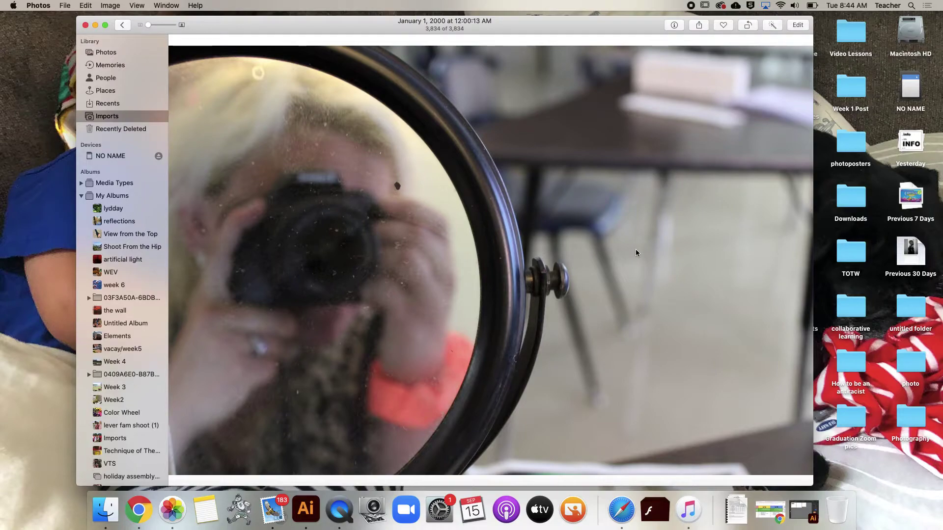
pyautogui.press('Escape')
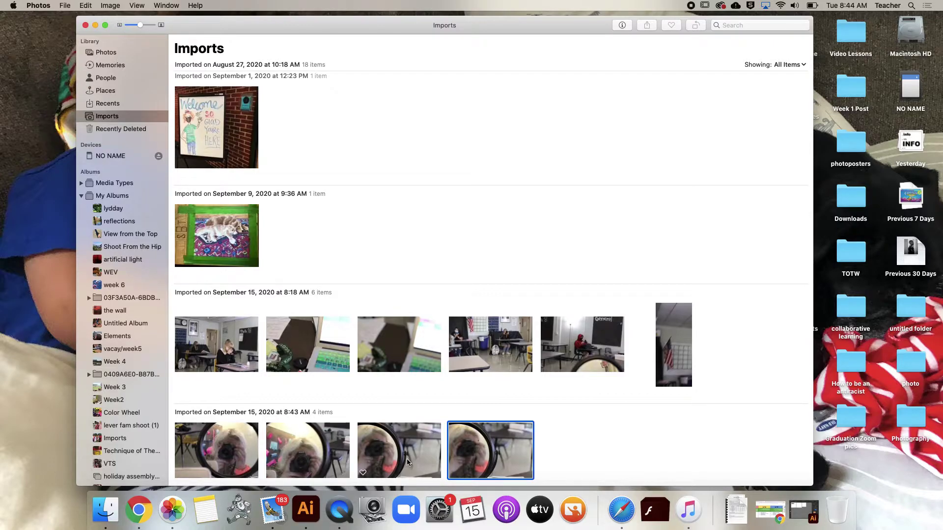
pyautogui.doubleClick(317, 447)
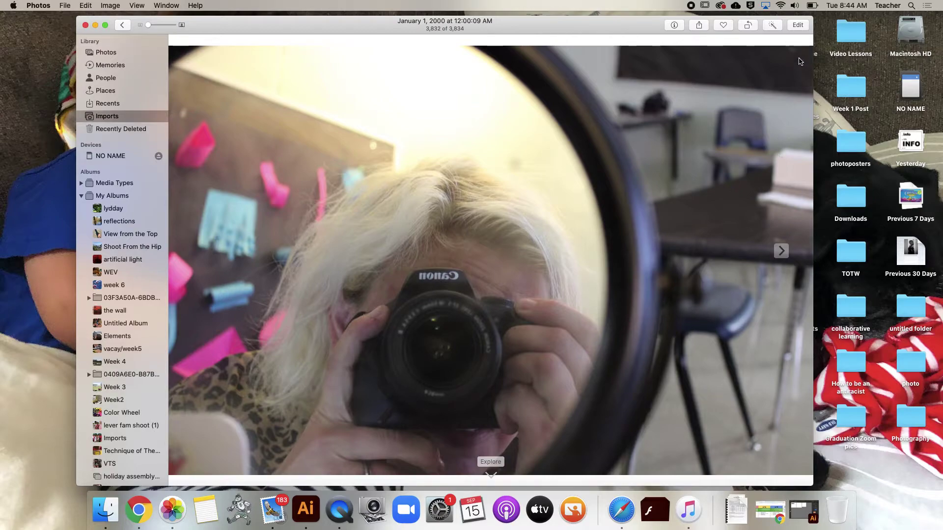
# Crop the mirror selfie, trying 8:10 before settling on a 3:5 aspect ratio
pyautogui.click(802, 26)
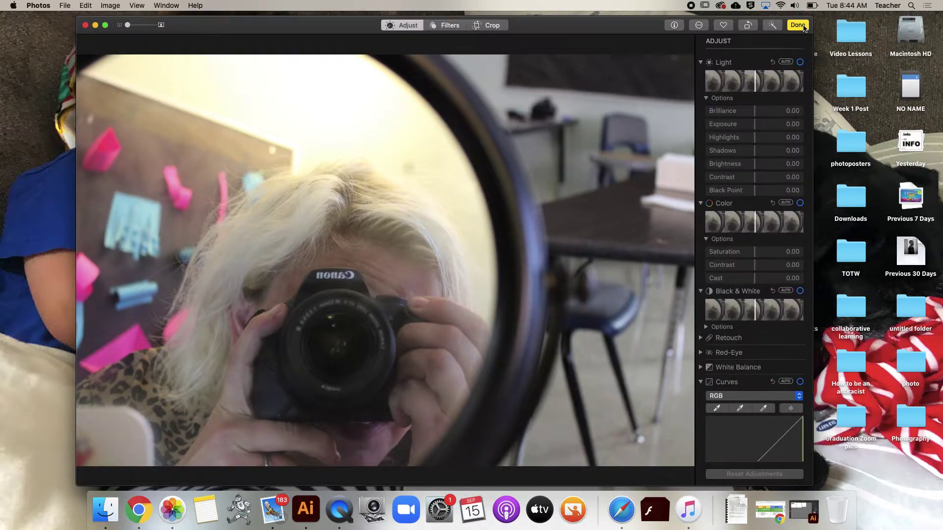
pyautogui.click(492, 25)
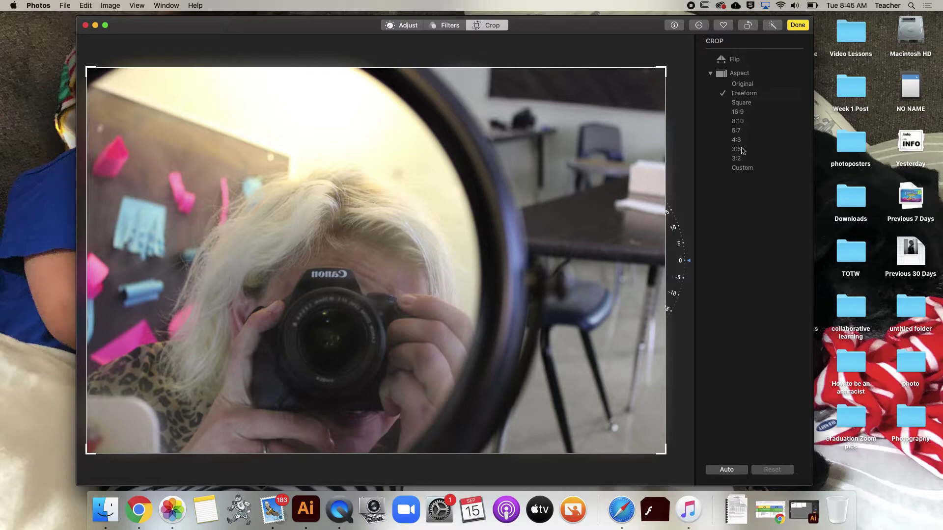
pyautogui.click(740, 150)
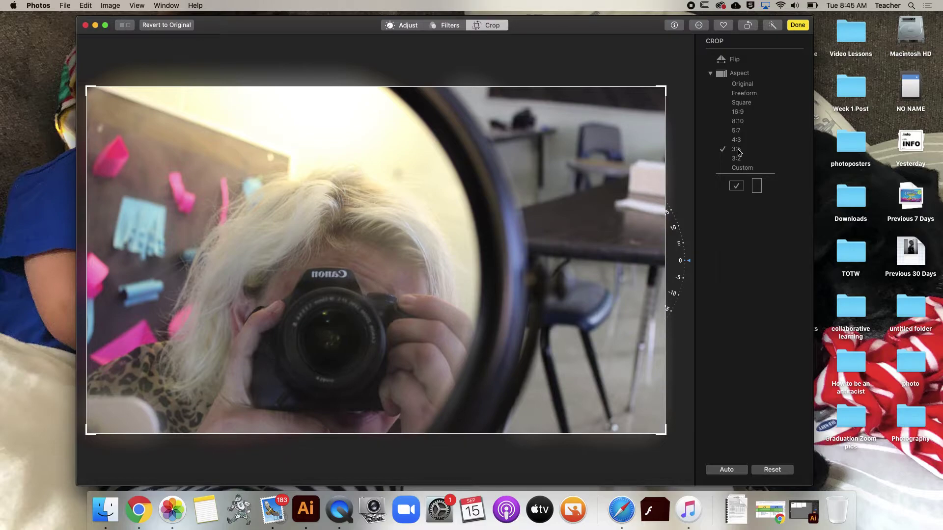
pyautogui.click(739, 123)
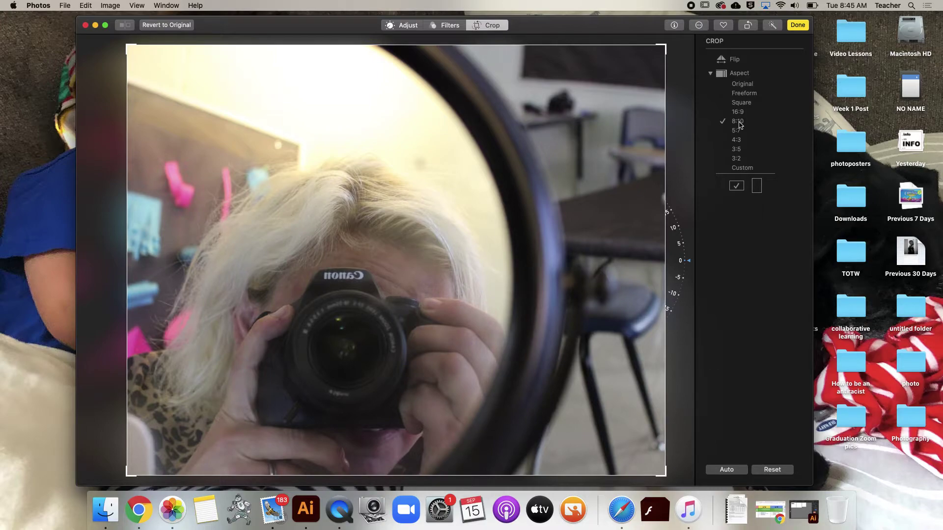
pyautogui.click(738, 150)
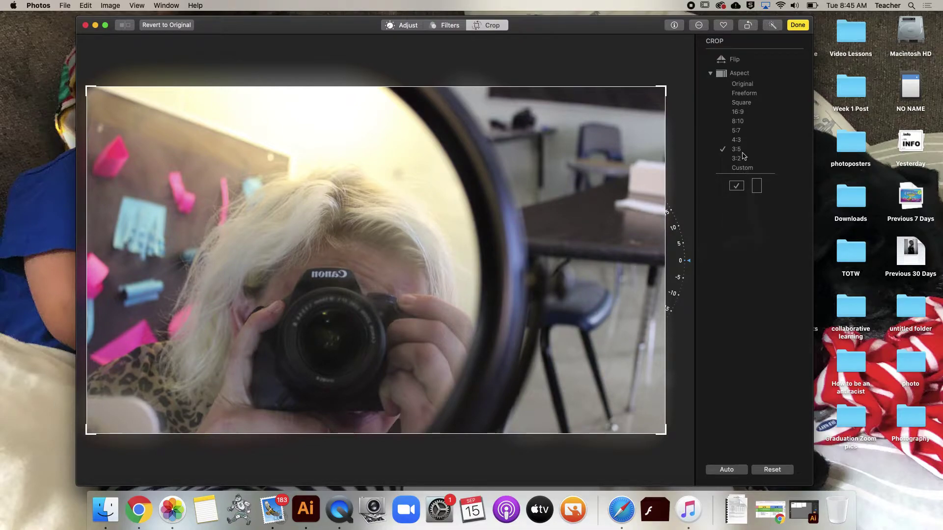
pyautogui.click(740, 121)
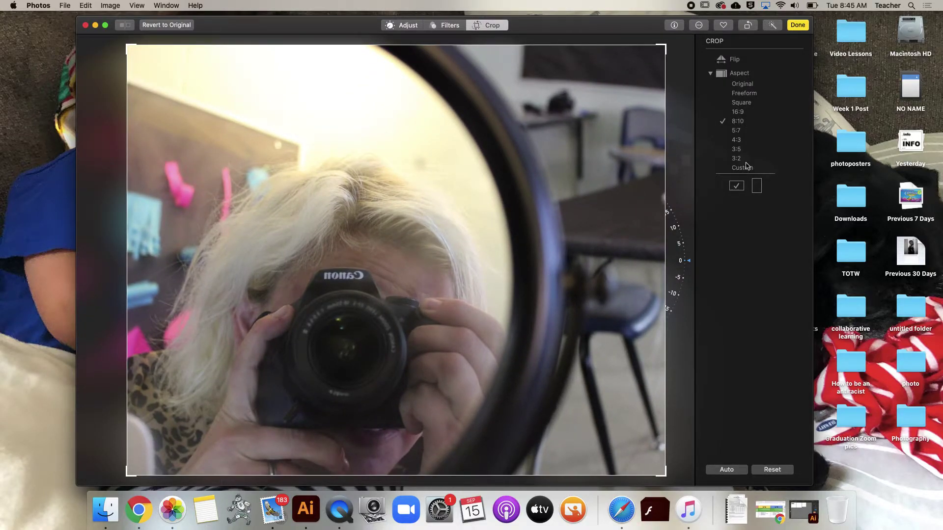
pyautogui.click(736, 150)
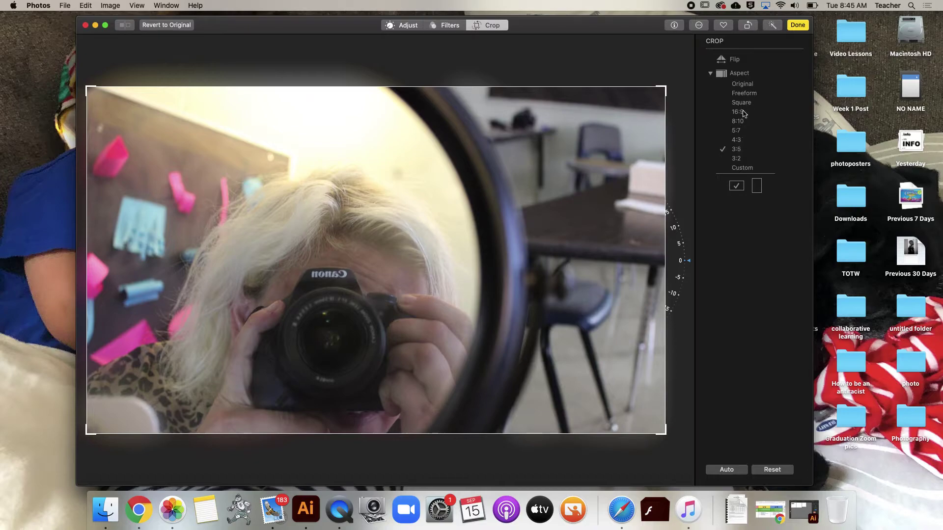
# Apply a custom 6 : 4 crop aspect ratio
pyautogui.click(743, 167)
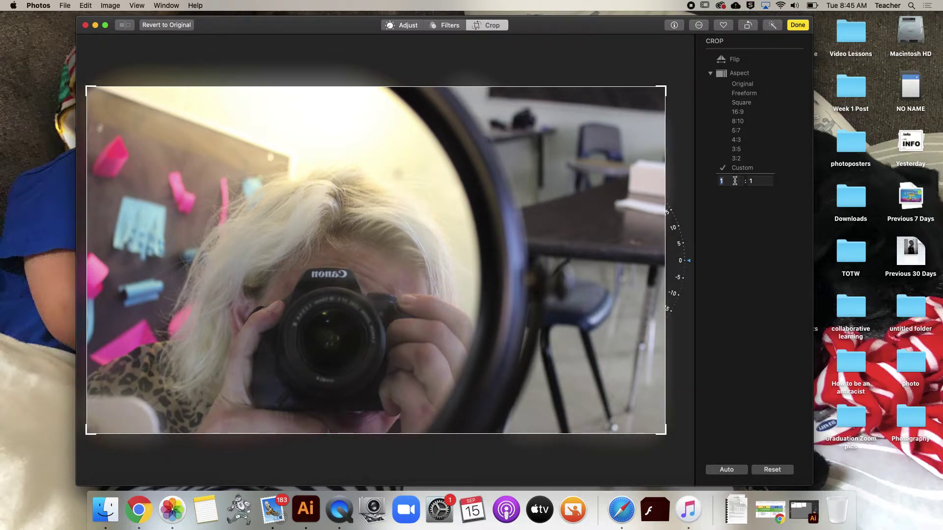
pyautogui.write('4')
pyautogui.press('Tab')
pyautogui.write('6')
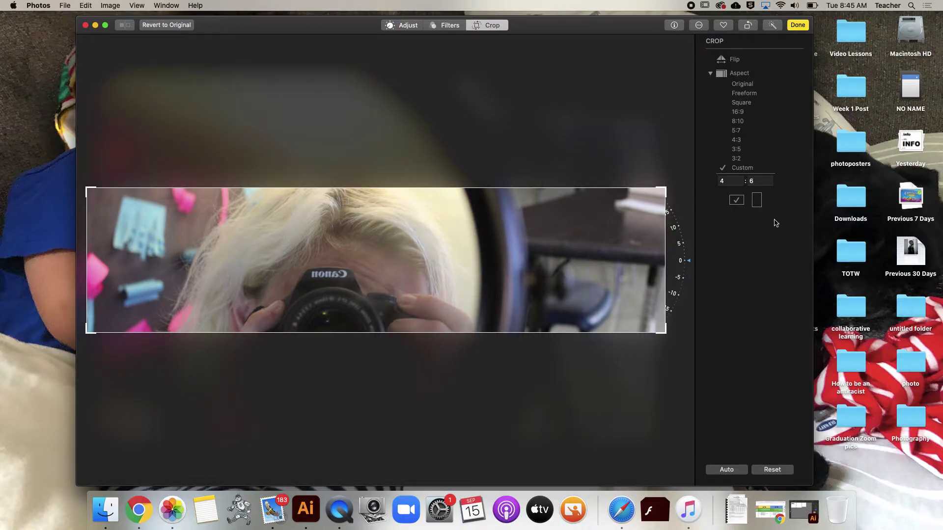
pyautogui.press('Return')
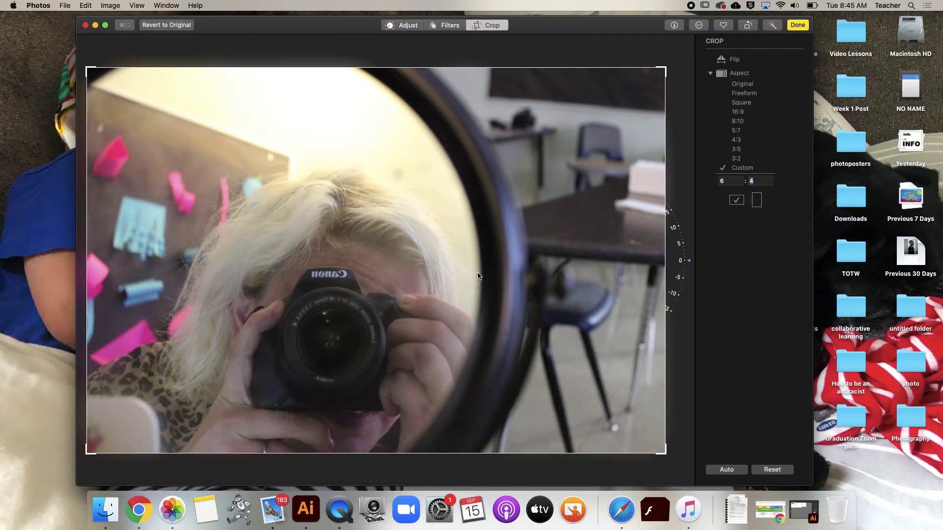
# Try flip, rotate and portrait orientation, then save the crop in landscape
pyautogui.click(732, 61)
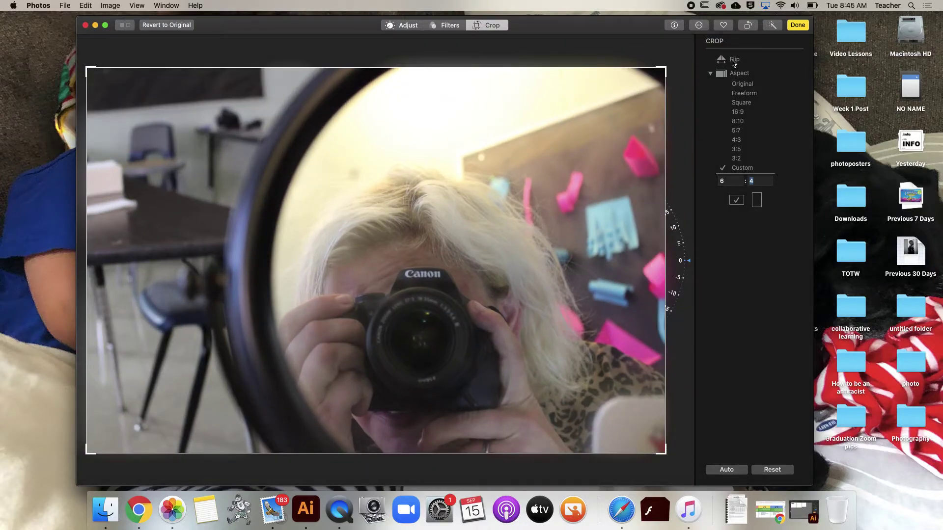
pyautogui.click(733, 61)
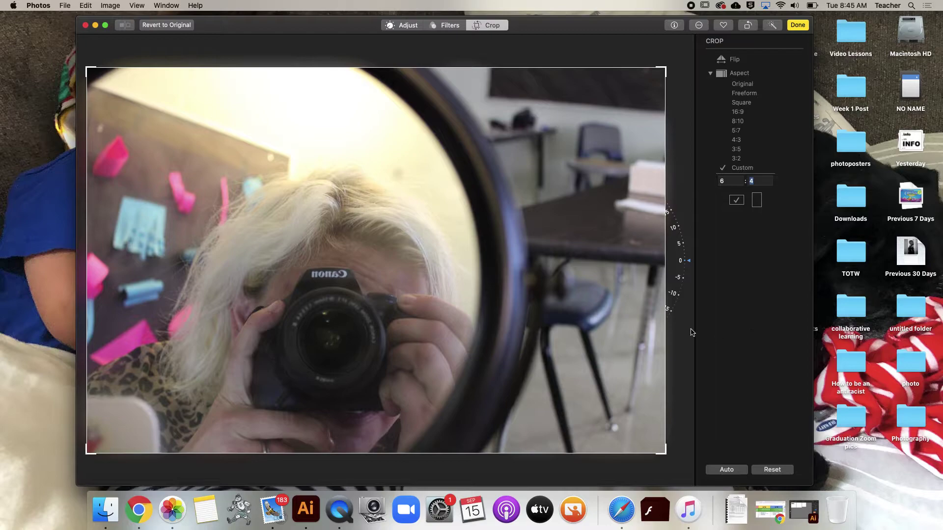
pyautogui.moveTo(665, 453)
pyautogui.mouseDown()
pyautogui.moveTo(279, 477)
pyautogui.moveTo(210, 49)
pyautogui.moveTo(112, 128)
pyautogui.moveTo(319, 223)
pyautogui.moveTo(668, 456)
pyautogui.mouseUp()
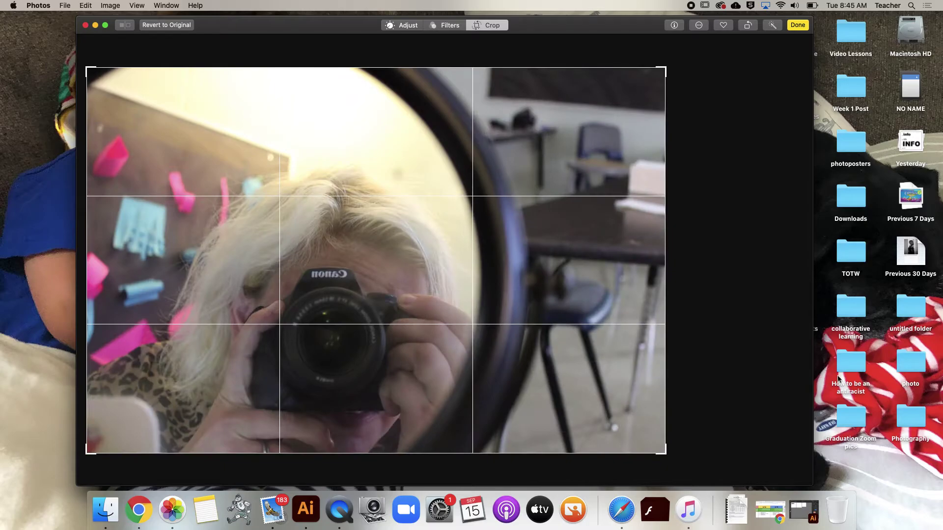
pyautogui.click(748, 28)
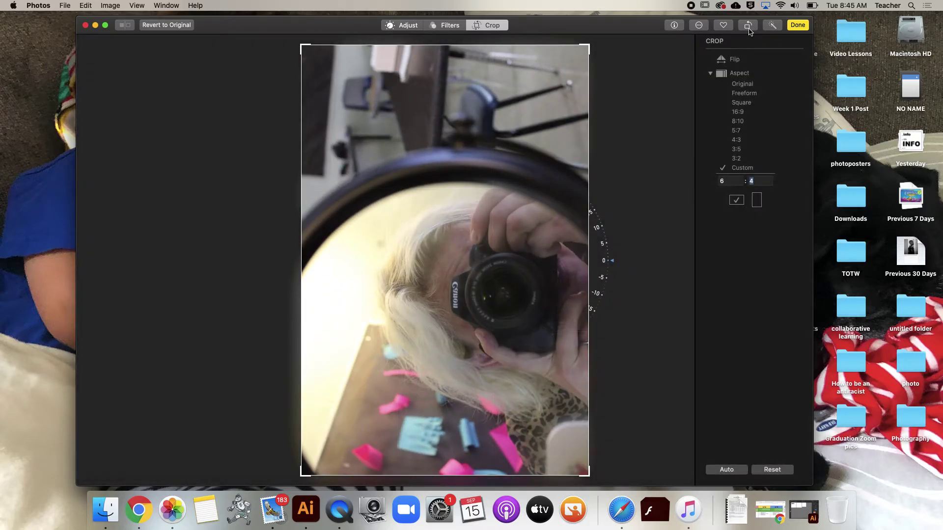
pyautogui.click(748, 27)
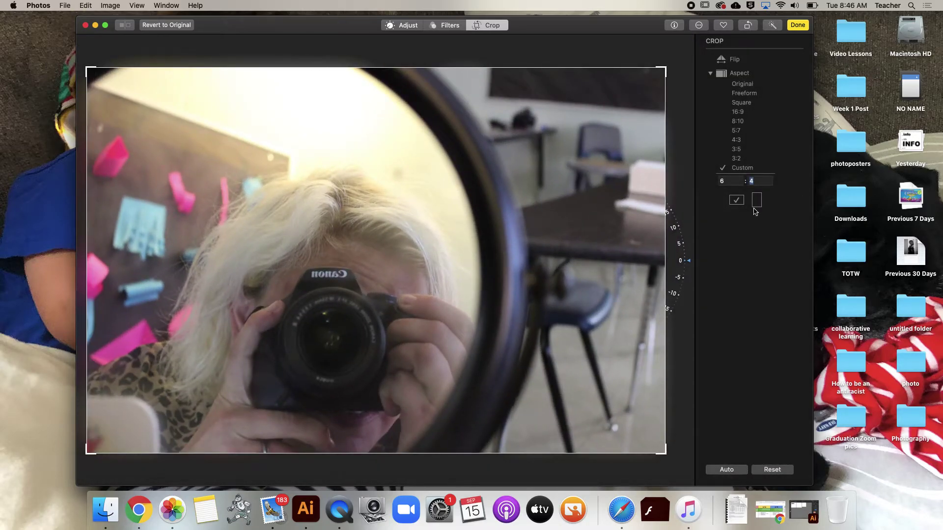
pyautogui.click(756, 202)
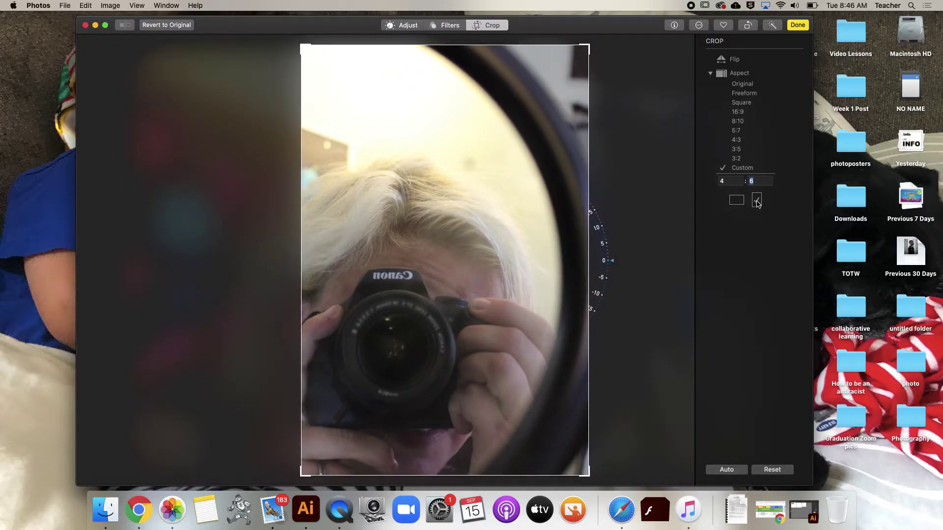
pyautogui.click(737, 200)
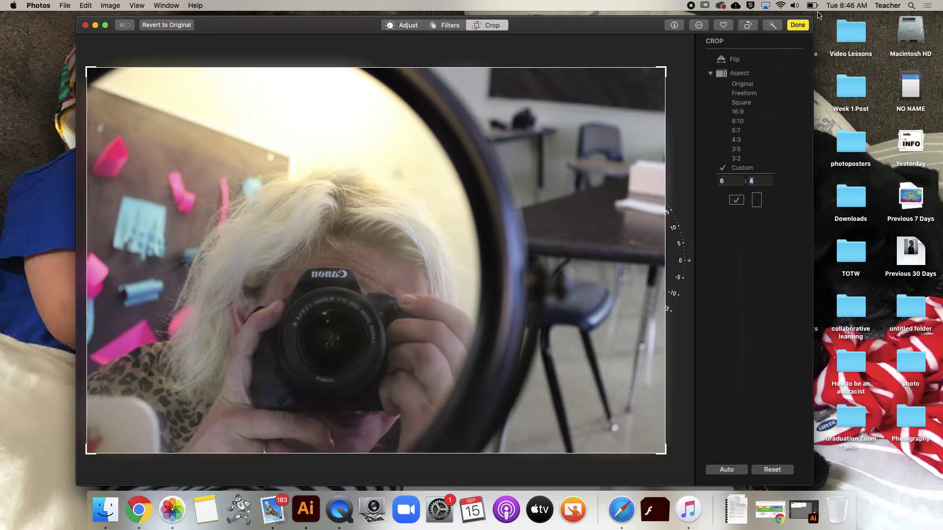
pyautogui.click(804, 25)
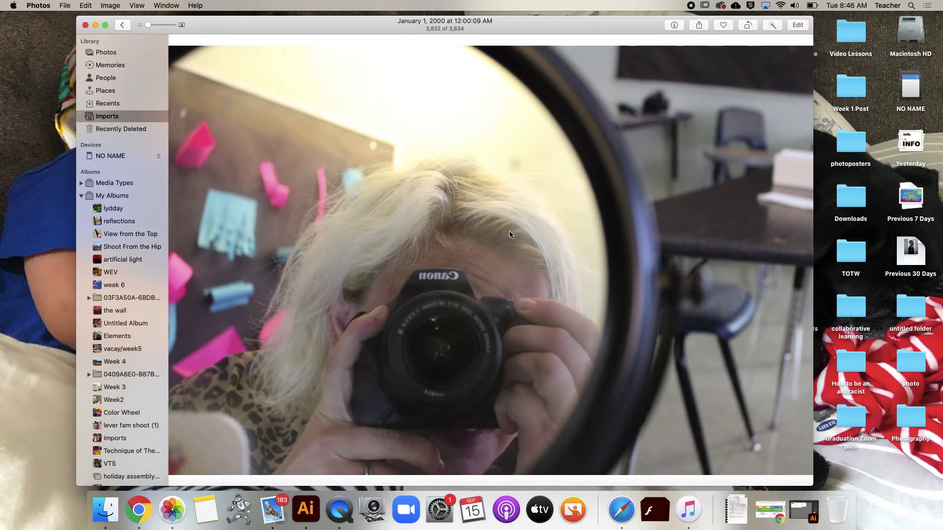
# Return to Imports, select the four 8:43 AM photos, then clear the selection
pyautogui.press('Escape')
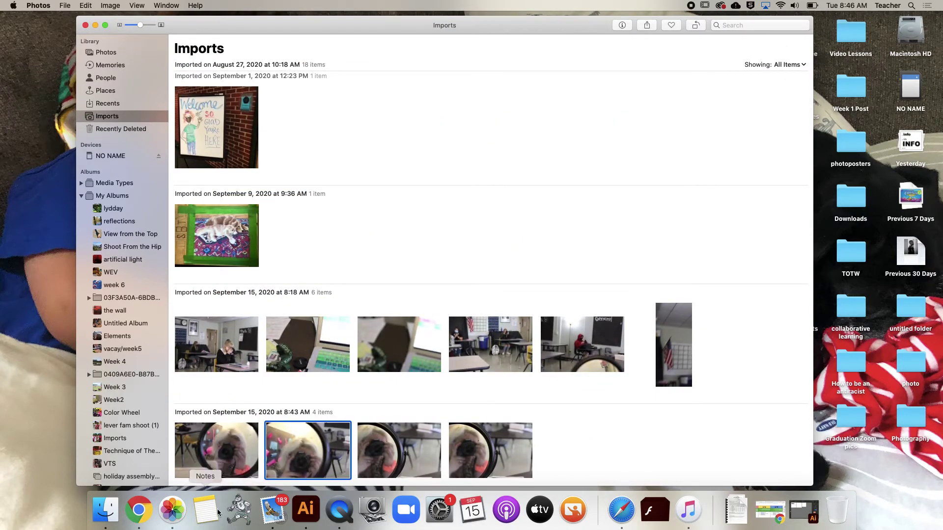
pyautogui.click(227, 462)
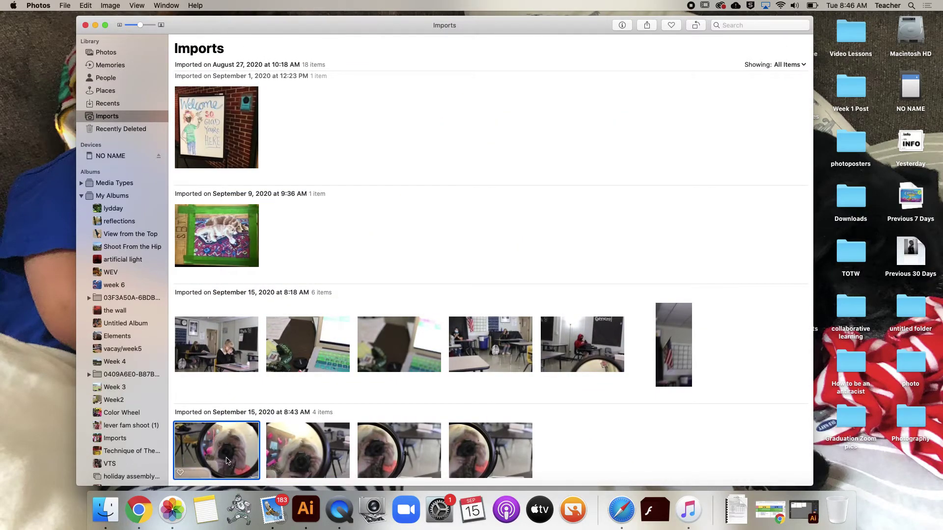
pyautogui.keyDown('shift'); pyautogui.click(506, 457); pyautogui.keyUp('shift')
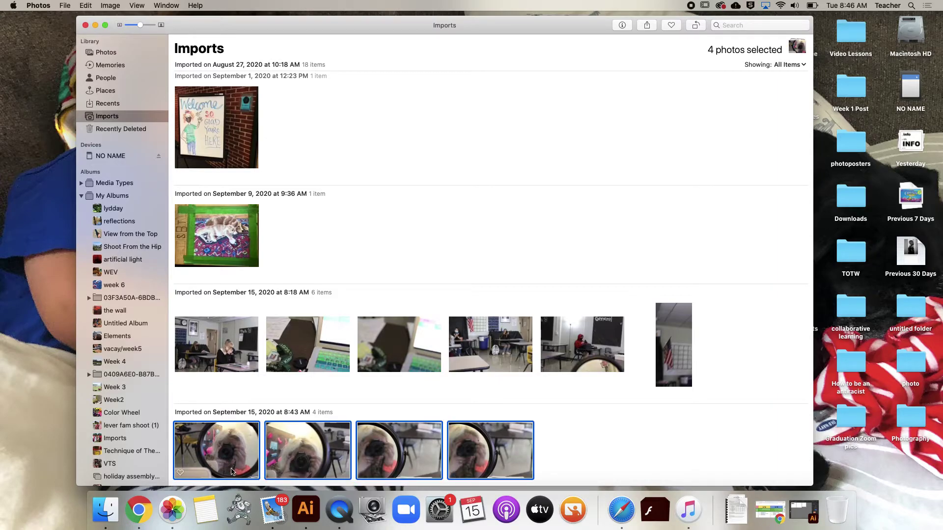
pyautogui.click(620, 451)
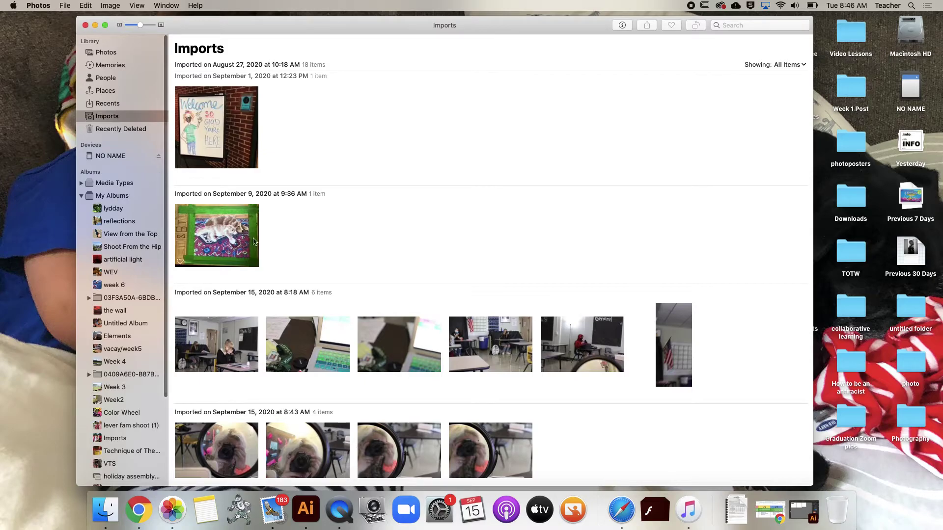
# Create a new album 'YAY PICS' under My Albums, then view Recents
pyautogui.click(110, 196)
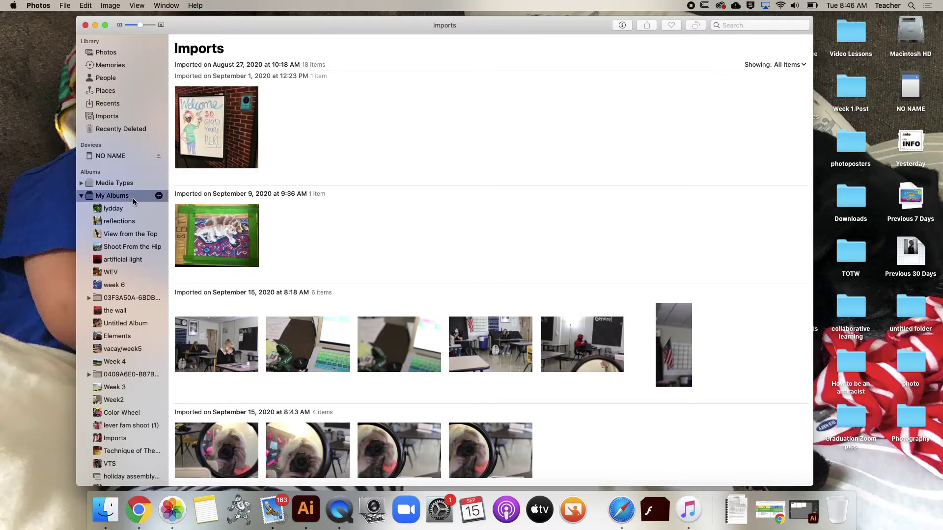
pyautogui.moveTo(157, 197)
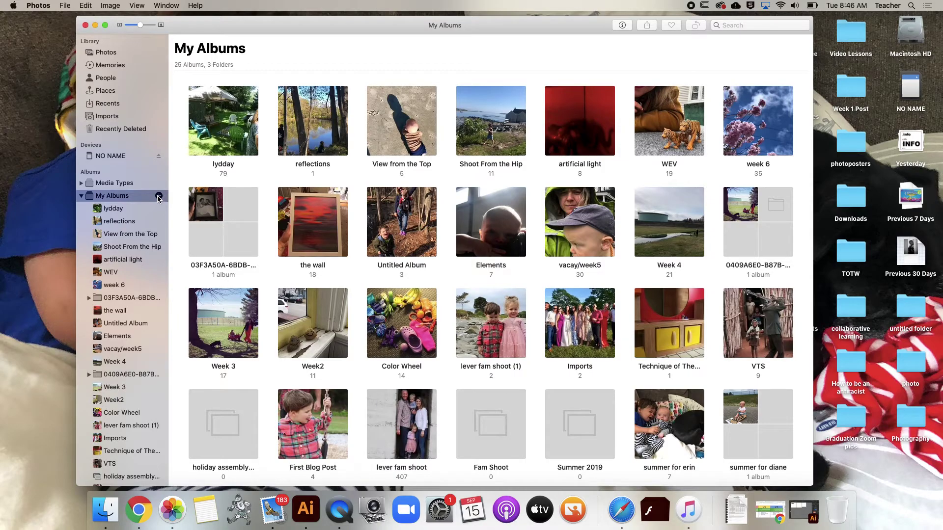
pyautogui.click(158, 196)
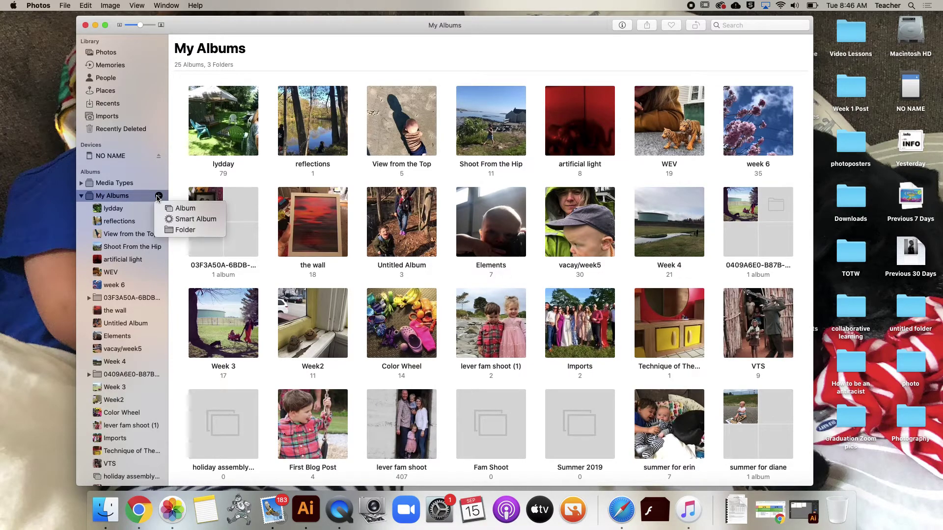
pyautogui.click(171, 208)
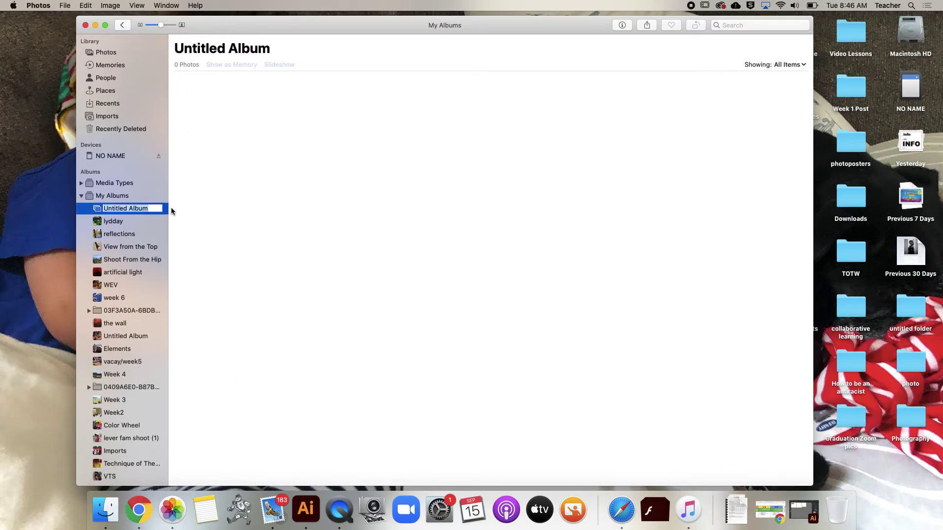
pyautogui.write('YAY PICS')
pyautogui.press('Return')
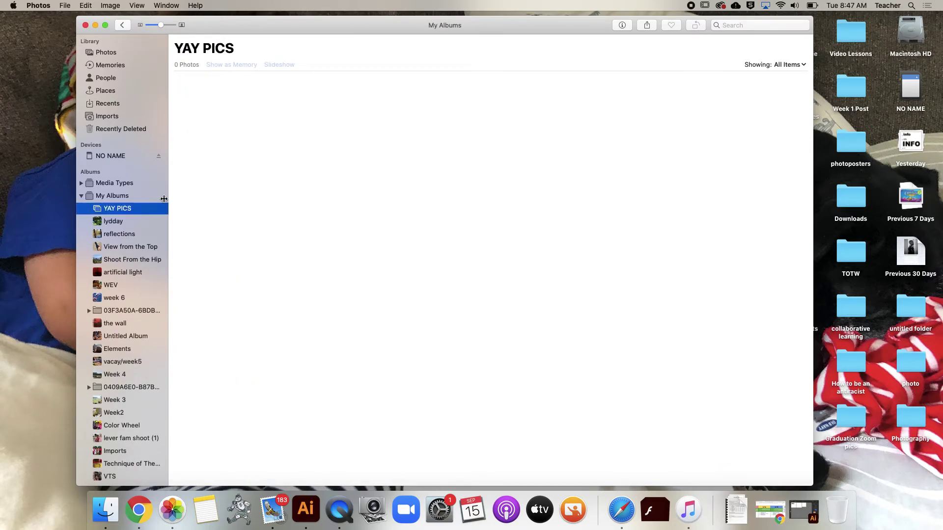
pyautogui.click(110, 53)
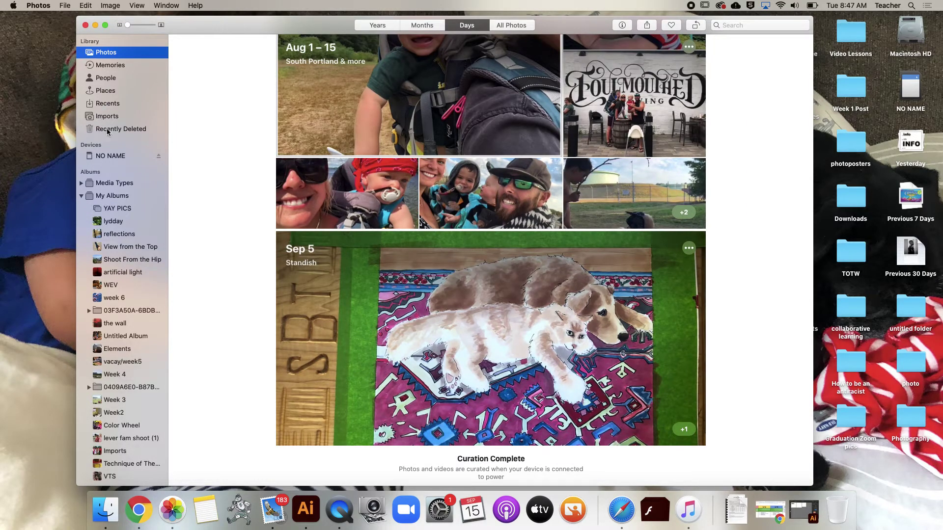
pyautogui.click(104, 104)
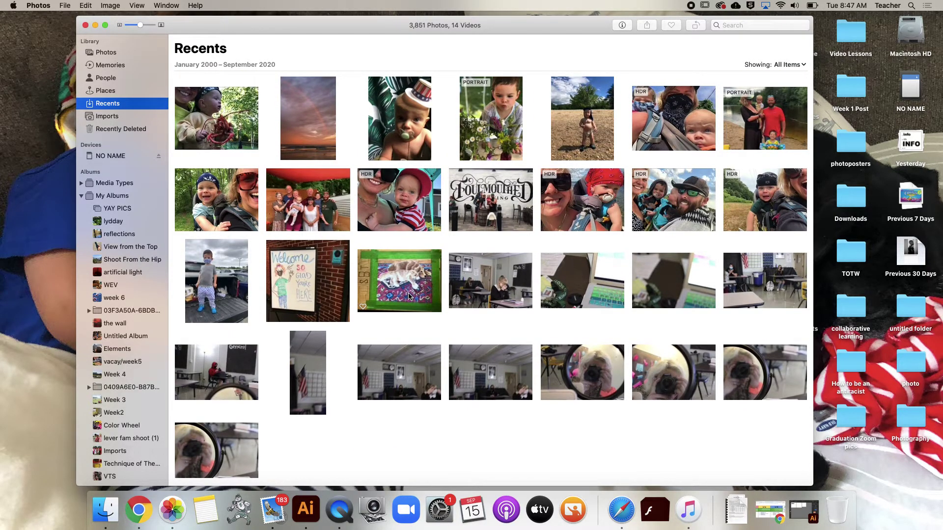
# Add the cat-rug drawing, selfie and lobster photos to YAY PICS
pyautogui.moveTo(409, 295); pyautogui.dragTo(142, 231)
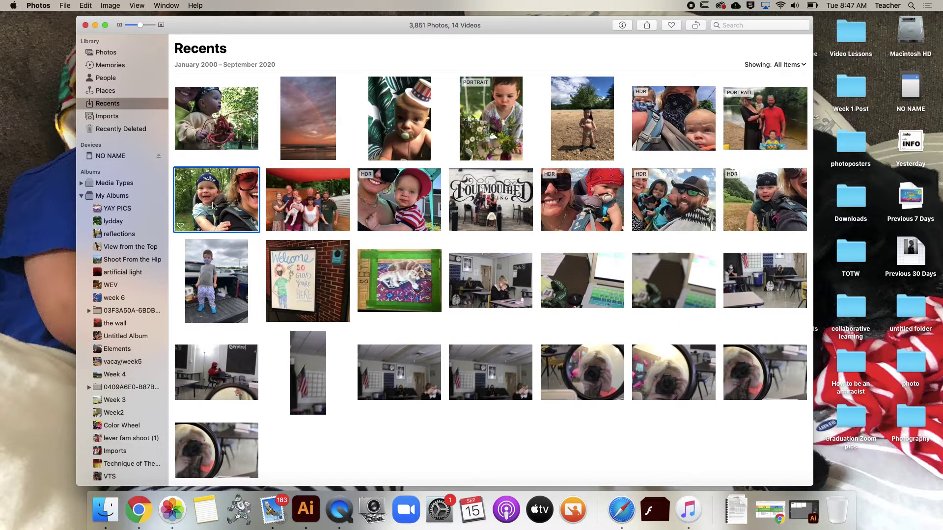
pyautogui.moveTo(213, 205); pyautogui.dragTo(120, 208)
pyautogui.moveTo(230, 118); pyautogui.dragTo(123, 210)
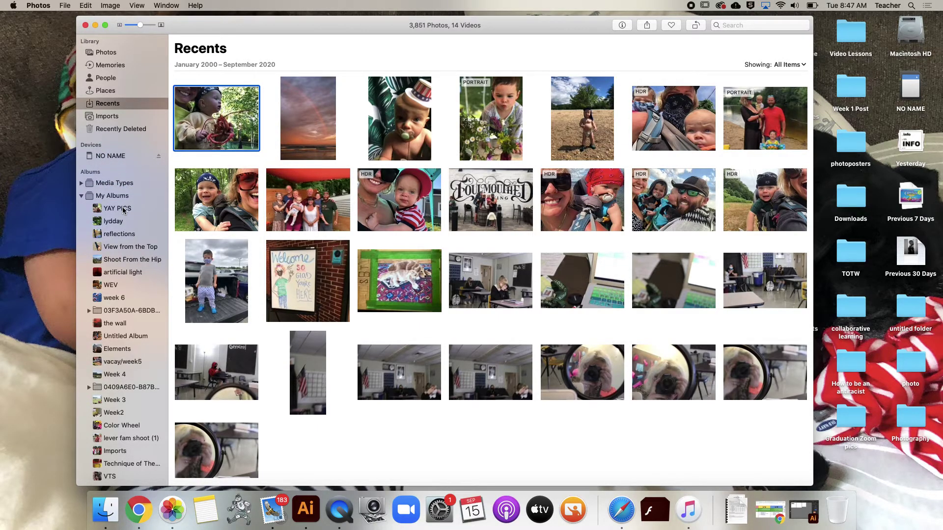
# Add the four magnifying-lens photos to YAY PICS and open the album
pyautogui.click(563, 366)
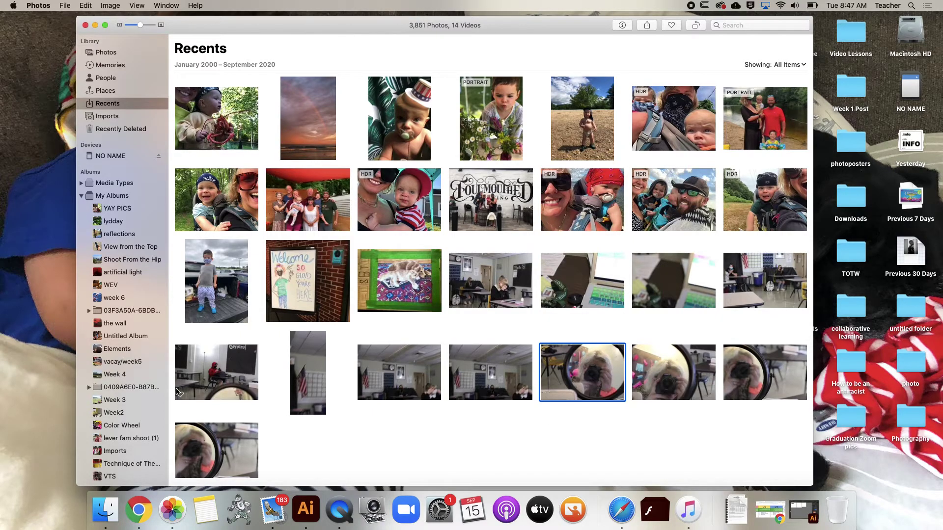
pyautogui.keyDown('shift'); pyautogui.click(225, 432); pyautogui.keyUp('shift')
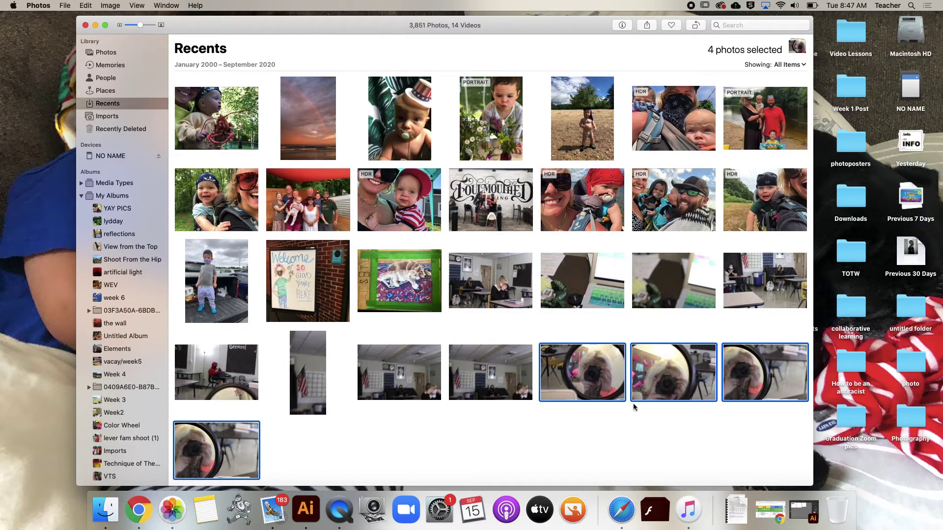
pyautogui.moveTo(603, 381); pyautogui.dragTo(120, 211)
pyautogui.click(121, 211)
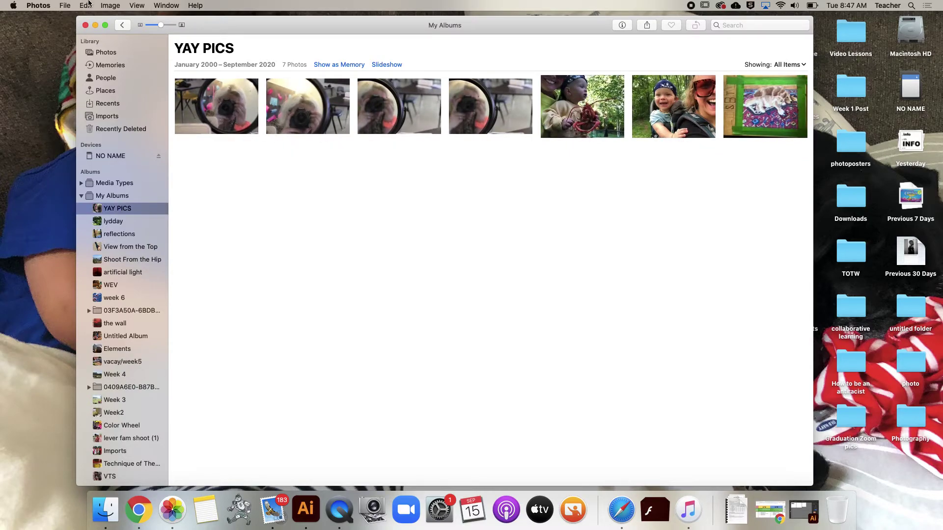
# Export the YAY PICS album as full-size JPEGs at Low (smallest size) quality
pyautogui.click(60, 5)
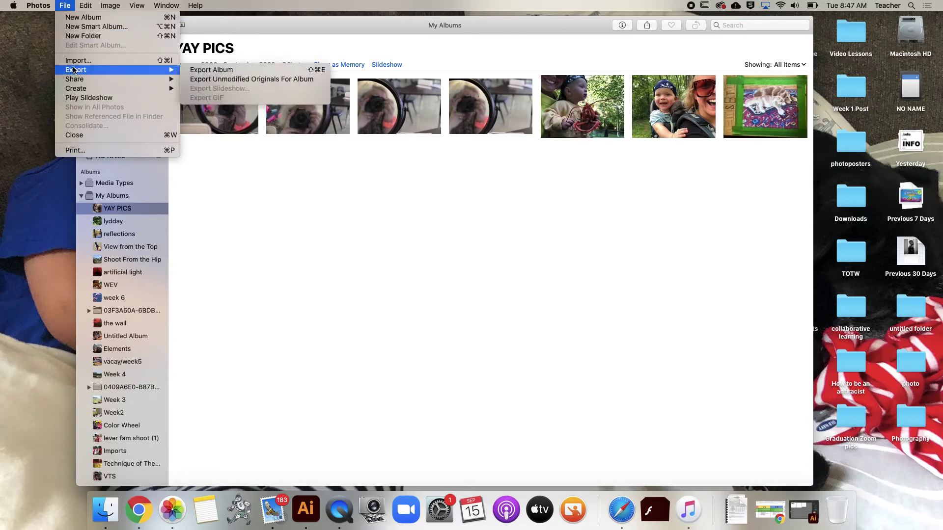
pyautogui.moveTo(74, 70)
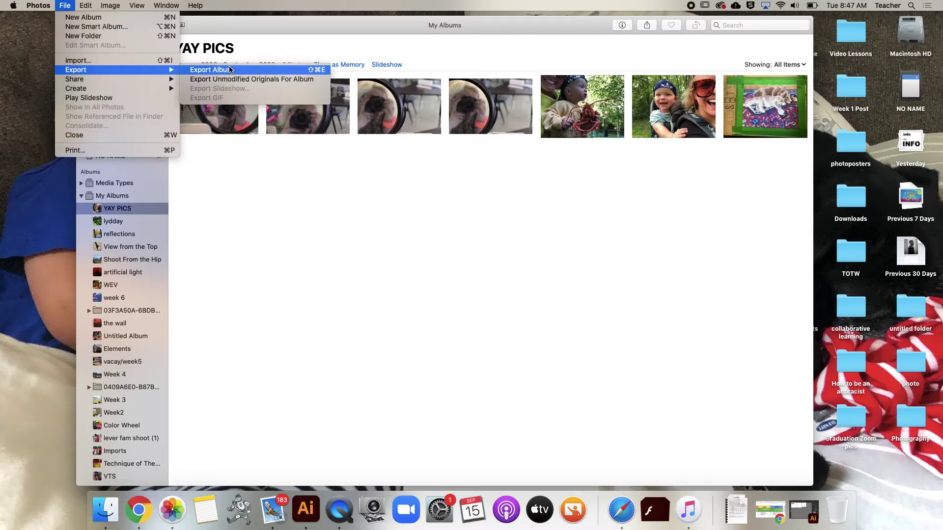
pyautogui.click(230, 69)
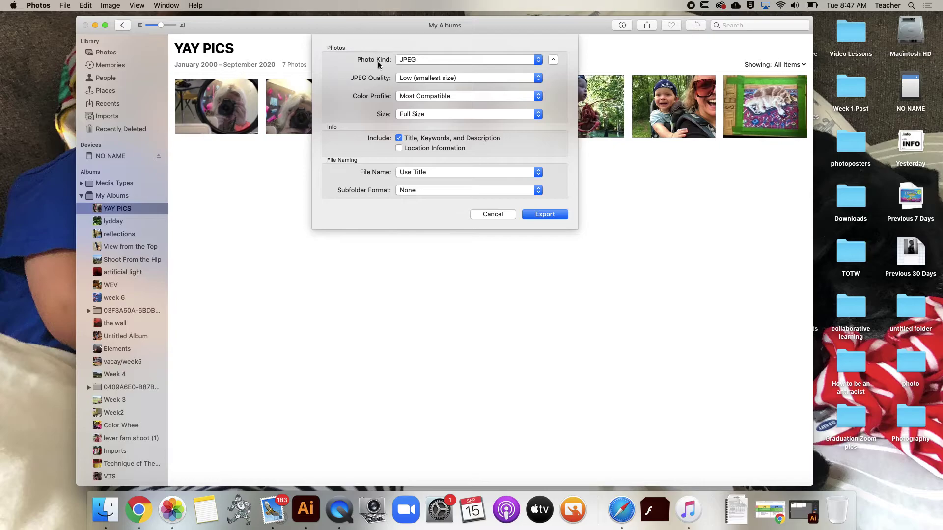
pyautogui.click(552, 59)
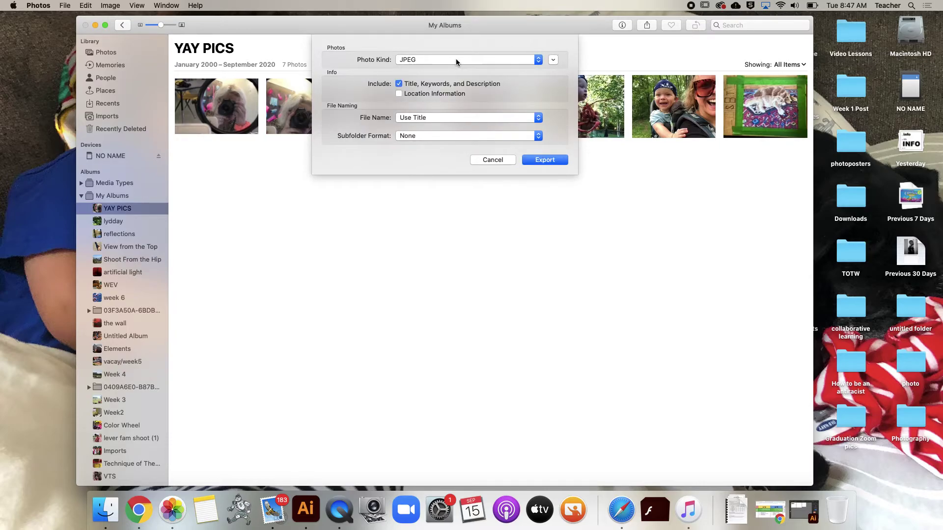
pyautogui.click(552, 60)
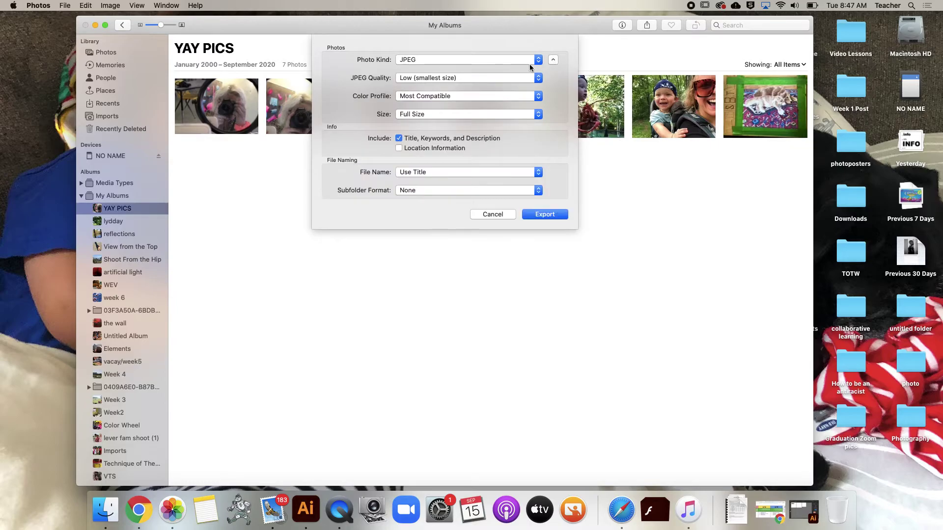
pyautogui.click(525, 78)
pyautogui.click(412, 94)
pyautogui.click(423, 79)
pyautogui.click(419, 59)
pyautogui.click(548, 217)
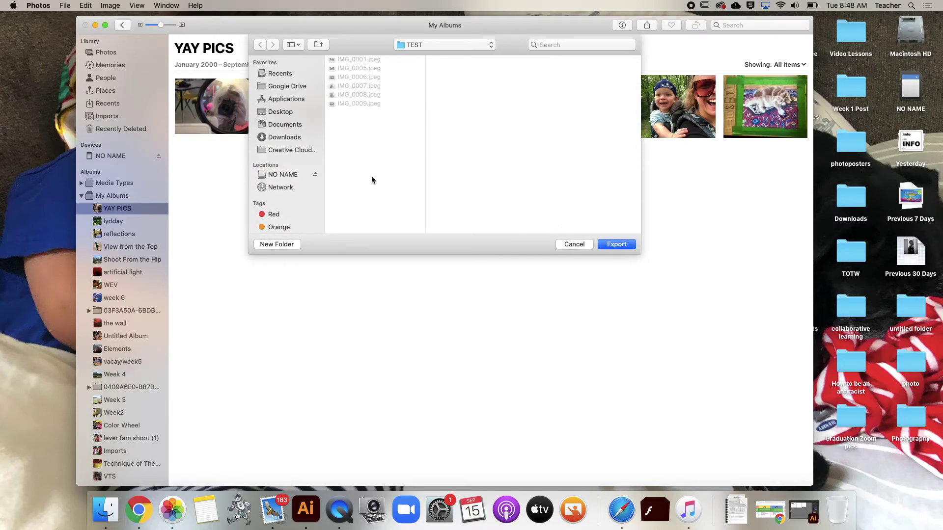
# Make a 'photo scav hunt 1' folder inside Desktop/Photography and export into it
pyautogui.click(273, 111)
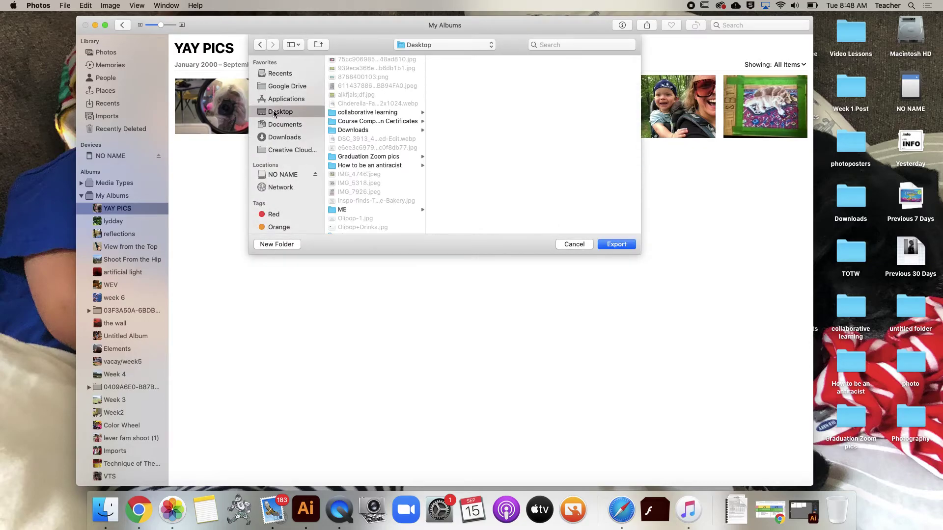
pyautogui.scroll(-10, 367, 180)
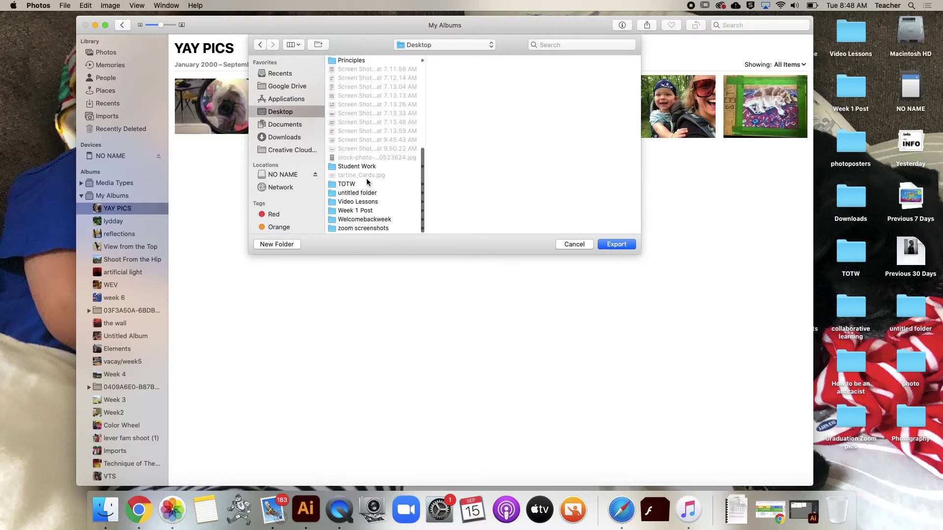
pyautogui.scroll(3, 367, 180)
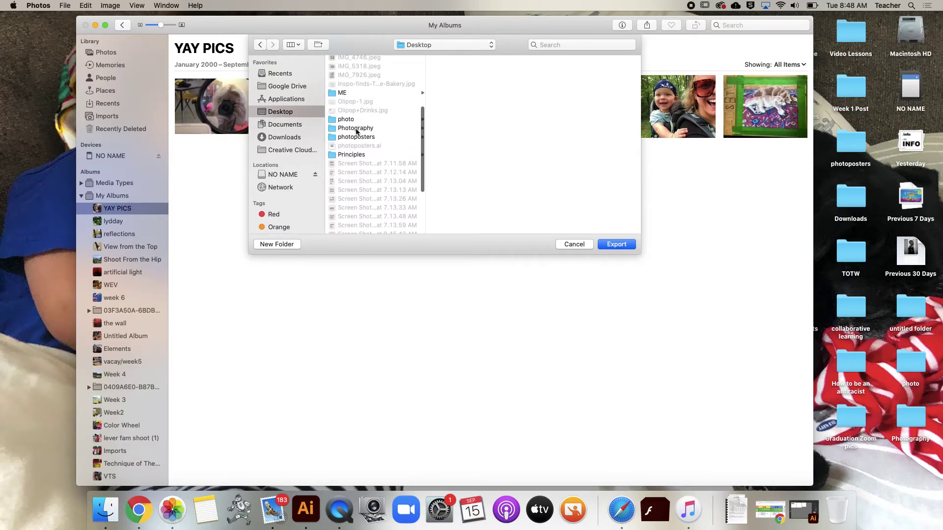
pyautogui.click(356, 128)
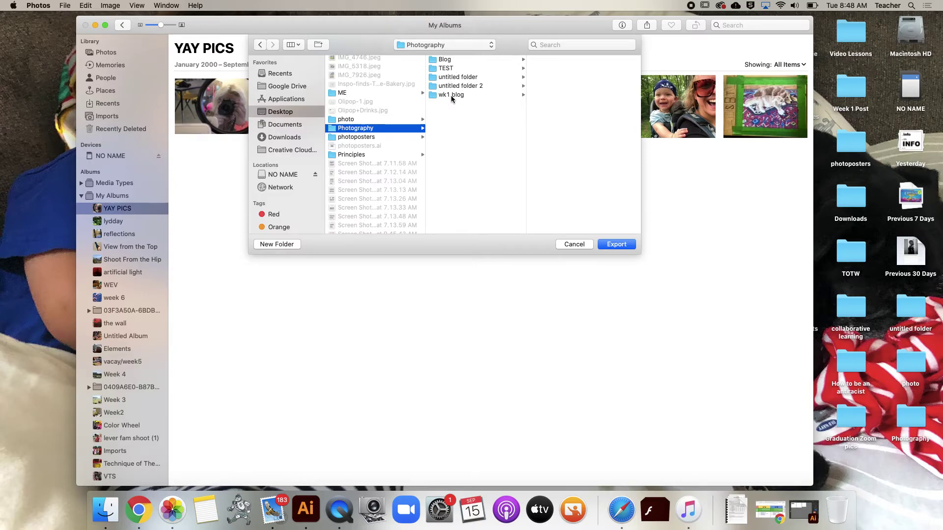
pyautogui.click(279, 244)
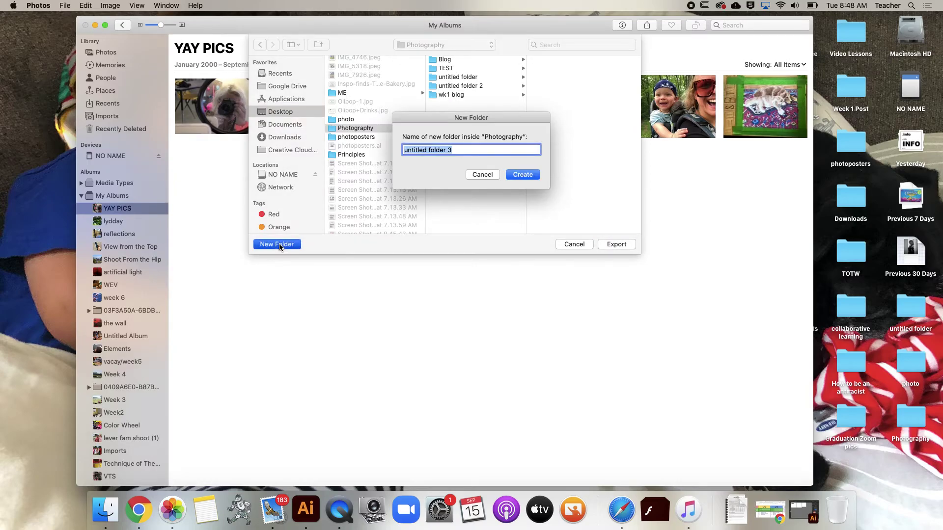
pyautogui.write('photo scav hunt 1')
pyautogui.press('Return')
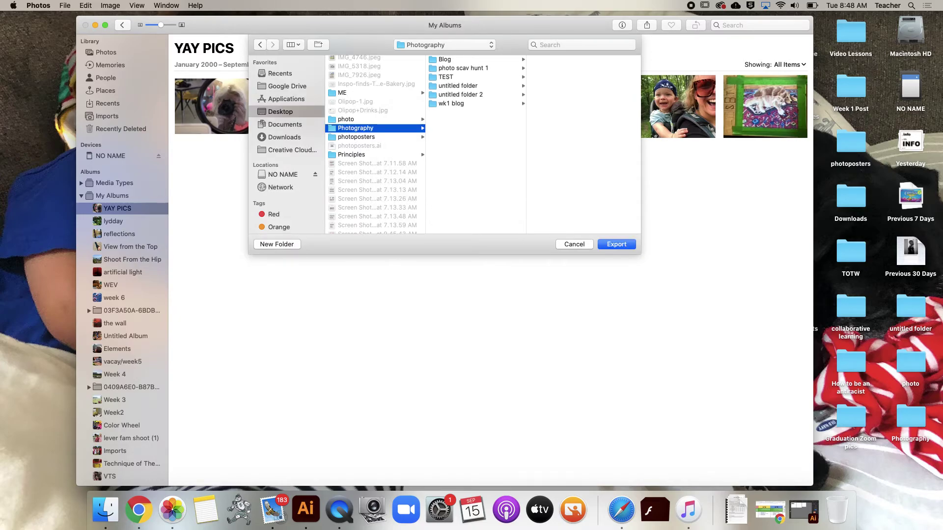
pyautogui.click(615, 244)
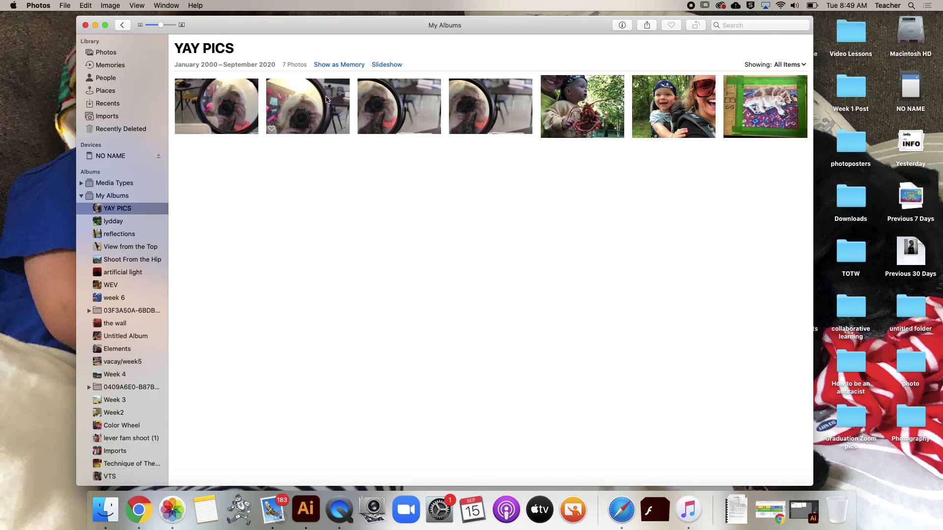
# Let the seven YAY PICS photos finish exporting into 'photo scav hunt 1'
pyautogui.moveTo(327, 98)
pyautogui.mouseDown()
pyautogui.moveTo(326, 121)
pyautogui.moveTo(324, 93)
pyautogui.mouseUp()
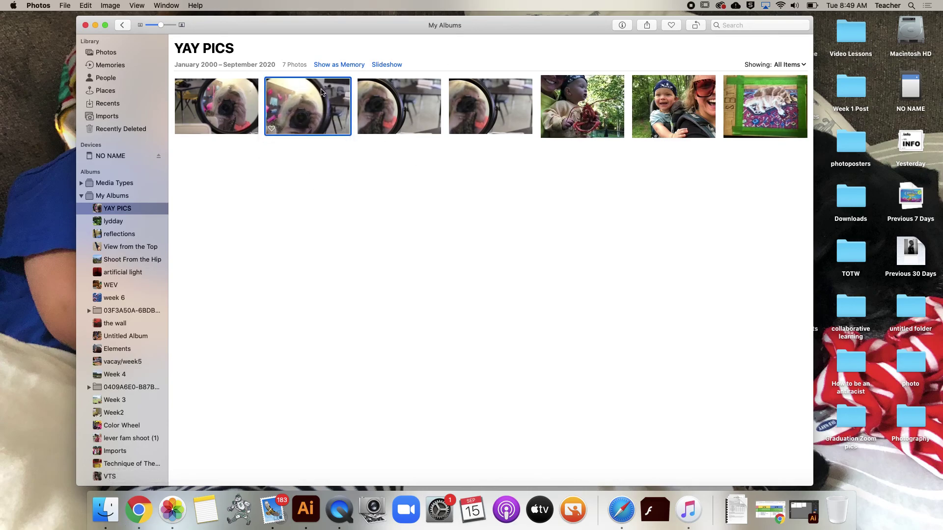